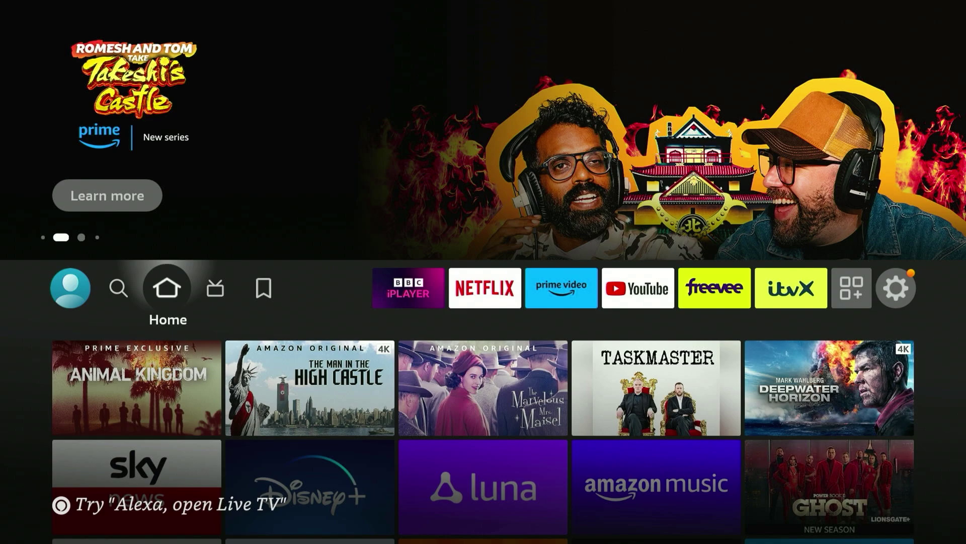
{"action": "key", "text": "Right"}
{"action": "key", "text": "Right"}
{"action": "key", "text": "Right"}
{"action": "key", "text": "Right"}
{"action": "key", "text": "Right"}
{"action": "key", "text": "Right"}
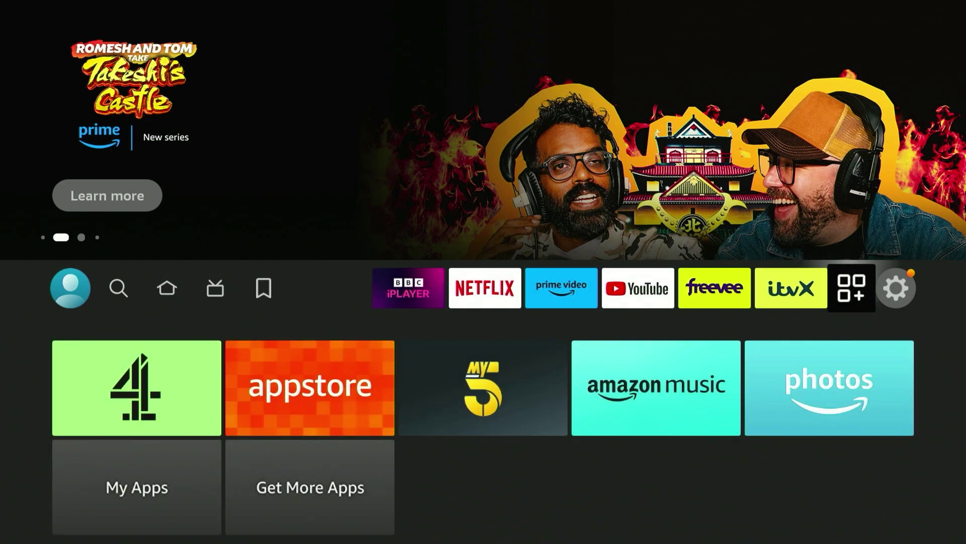
Open the Amazon Appstore from the apps row on the Fire TV home screen.
{"action": "key", "text": "Down"}
{"action": "key", "text": "Right"}
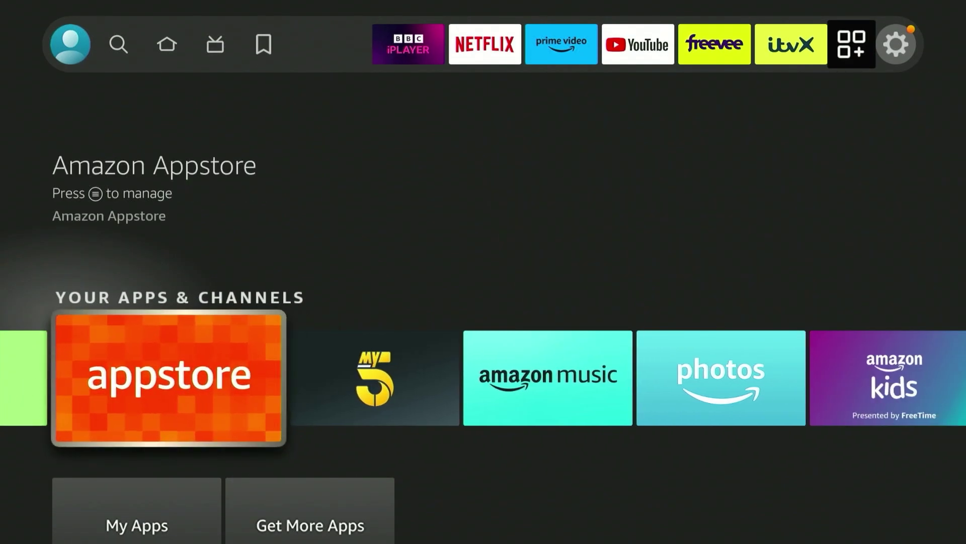
{"action": "key", "text": "Return"}
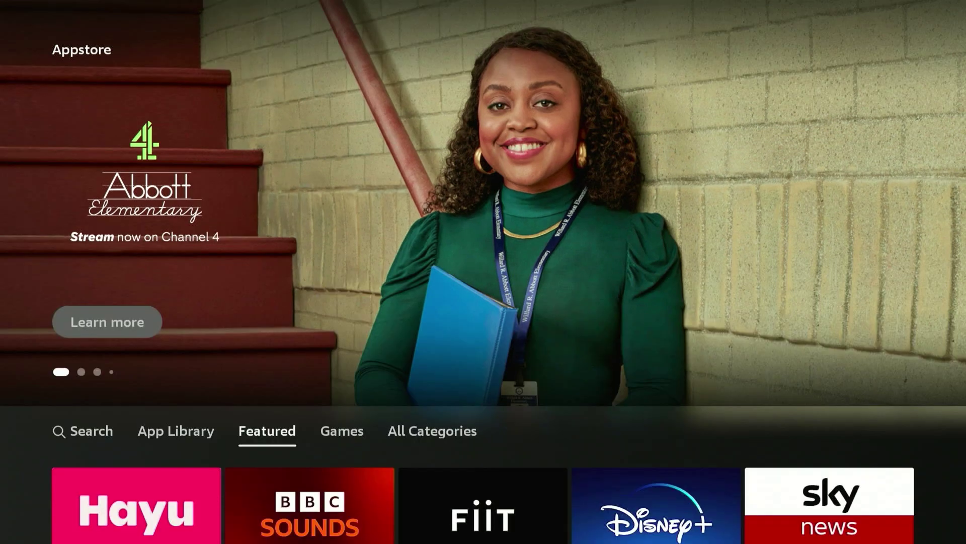
Search the Appstore for PIA, install VPN by Private Internet Access, and open it.
{"action": "key", "text": "Left"}
{"action": "key", "text": "Left"}
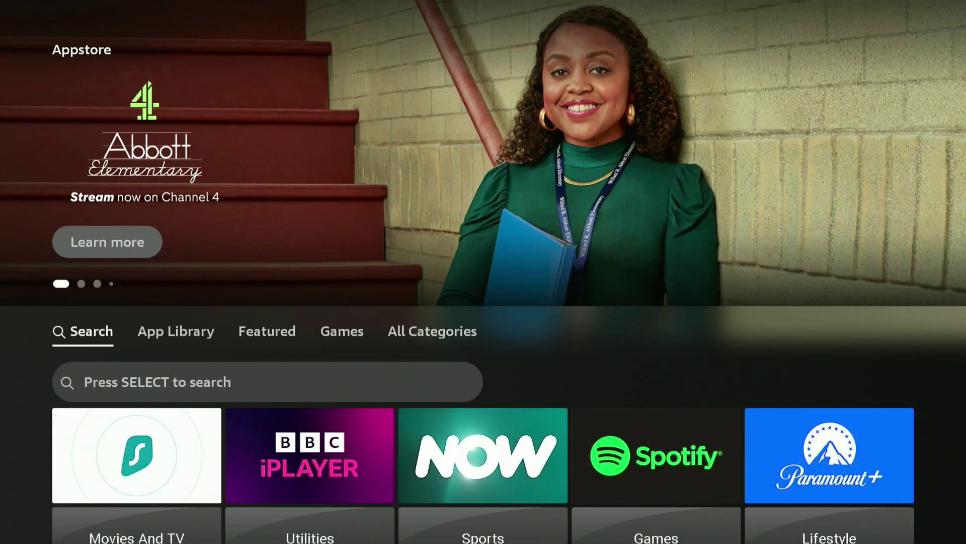
{"action": "key", "text": "Down"}
{"action": "key", "text": "Return"}
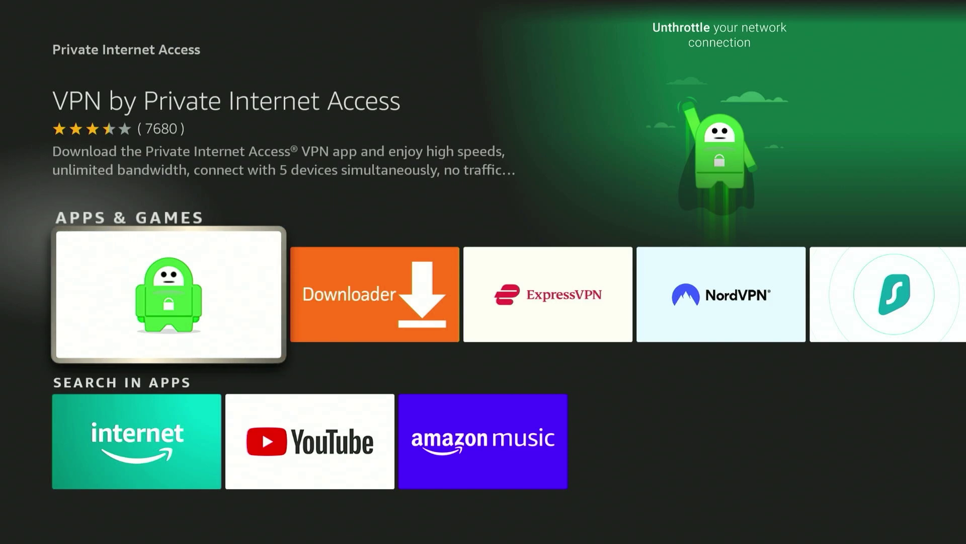
{"action": "key", "text": "Return"}
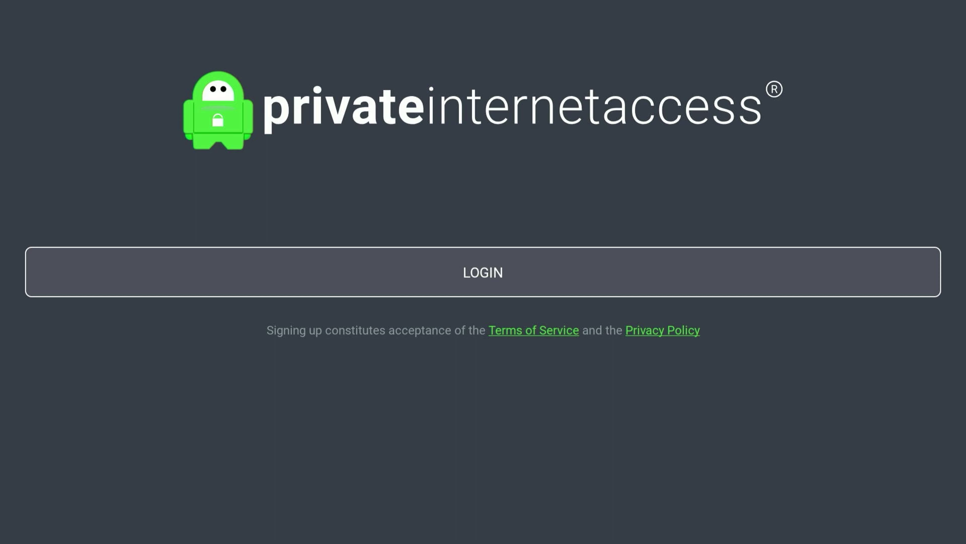
Sign in to the PIA account, then open Settings from the right-hand panel.
{"action": "key", "text": "Return"}
{"action": "key", "text": "Down"}
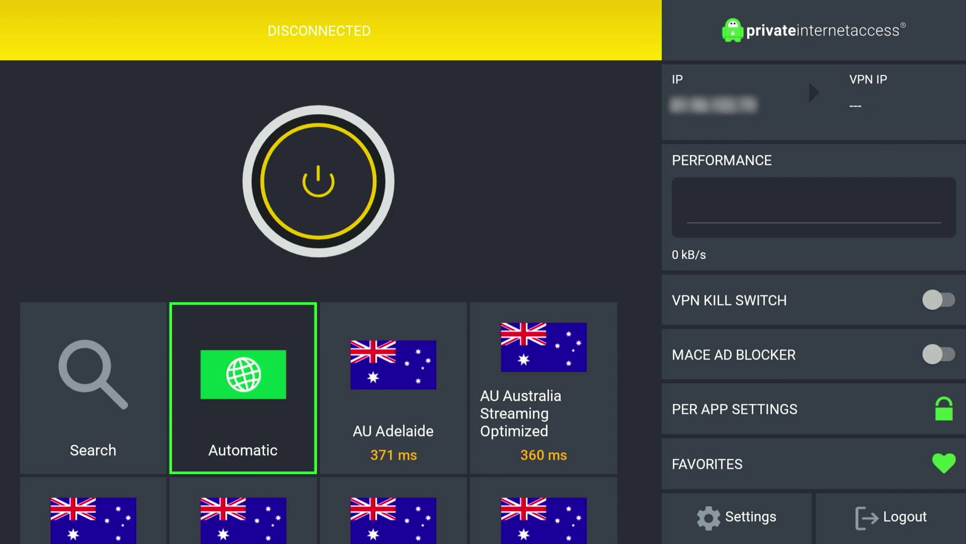
{"action": "key", "text": "Right"}
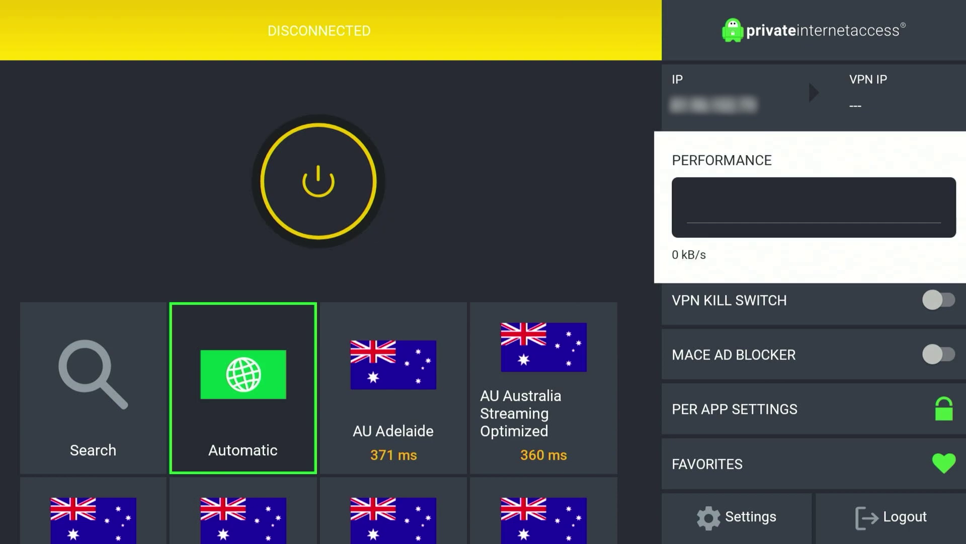
{"action": "key", "text": "Down"}
{"action": "key", "text": "Down"}
{"action": "key", "text": "Down"}
{"action": "key", "text": "Down"}
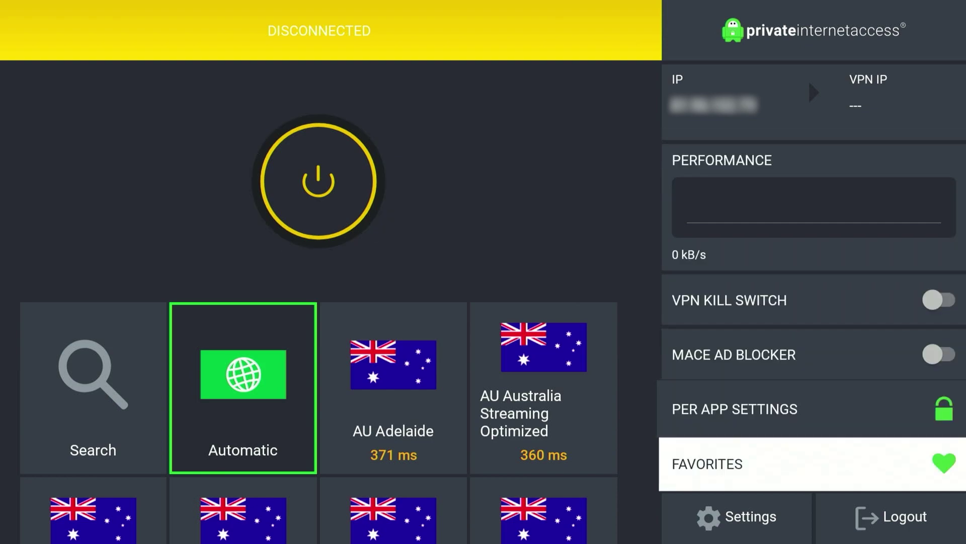
{"action": "key", "text": "Down"}
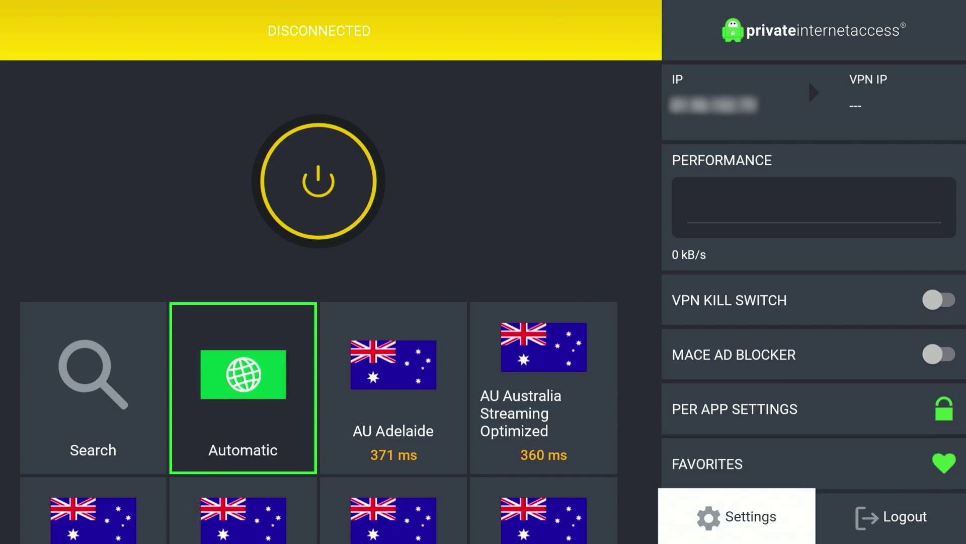
{"action": "key", "text": "Return"}
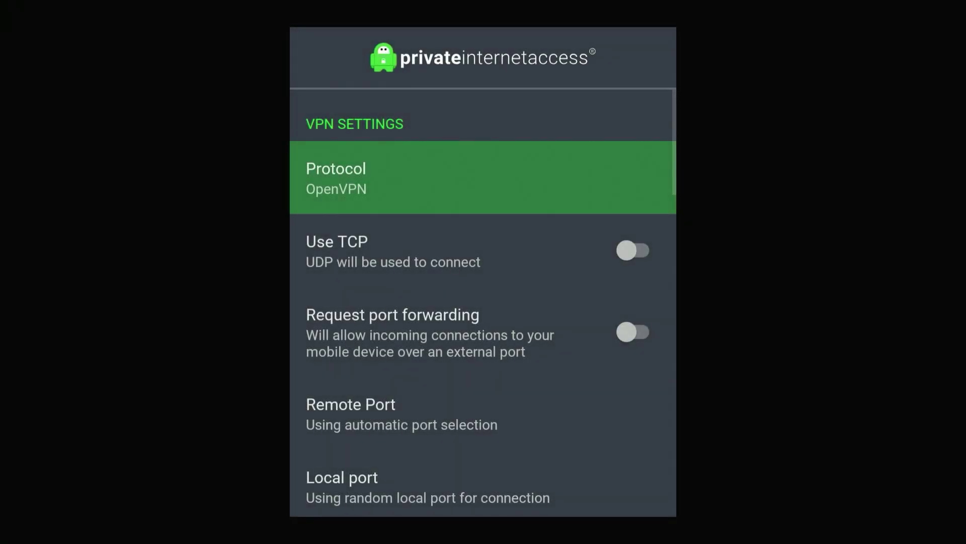
Change the protocol from OpenVPN to WireGuard, save, and return to the main screen.
{"action": "key", "text": "Return"}
{"action": "key", "text": "Down"}
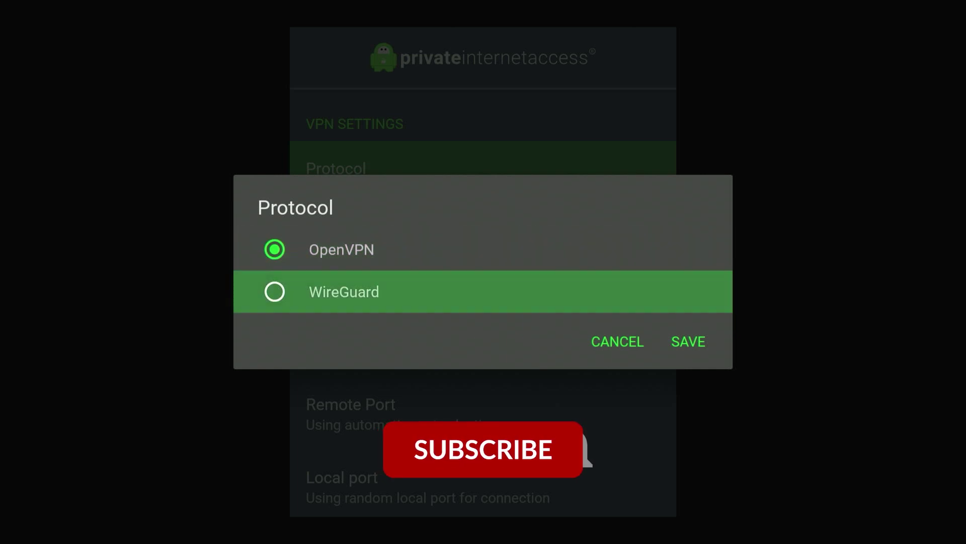
{"action": "key", "text": "Return"}
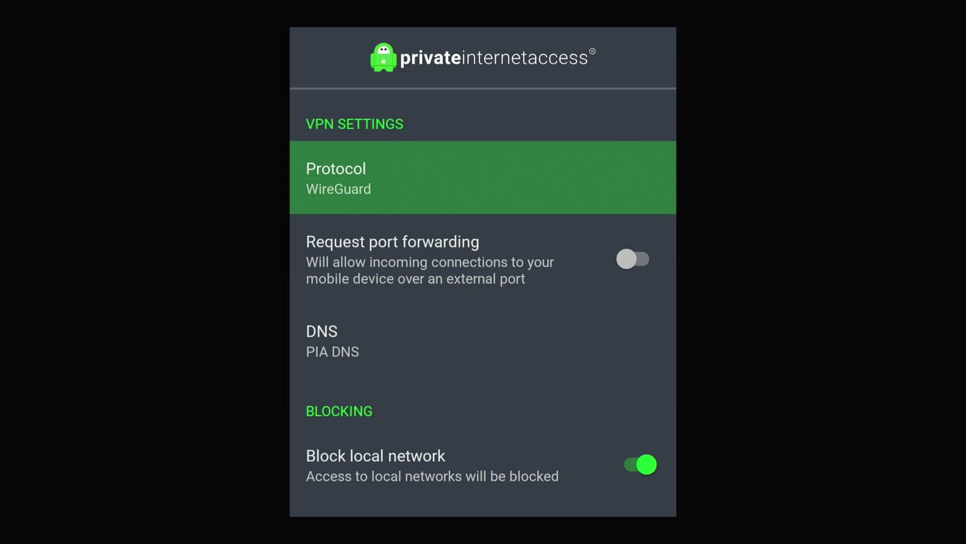
{"action": "key", "text": "Escape"}
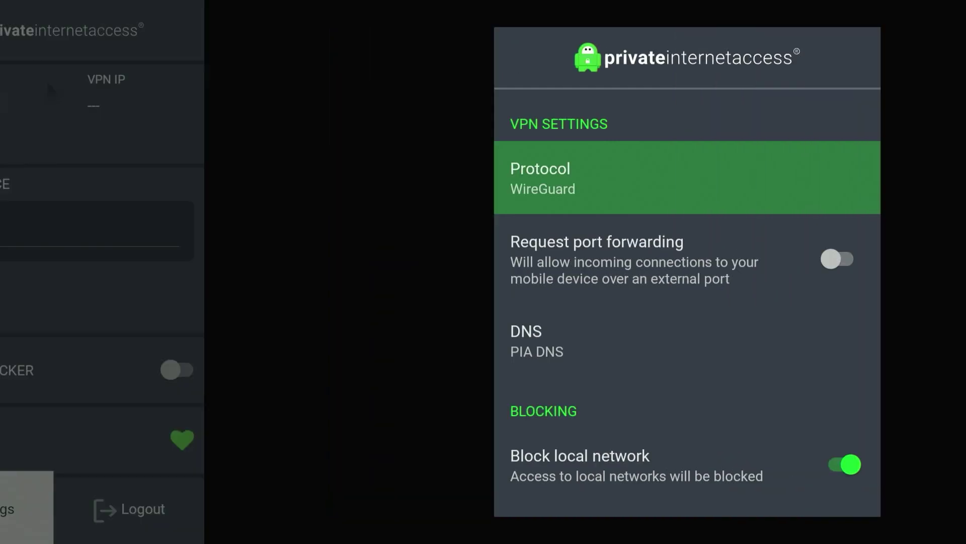
{"action": "key", "text": "Left"}
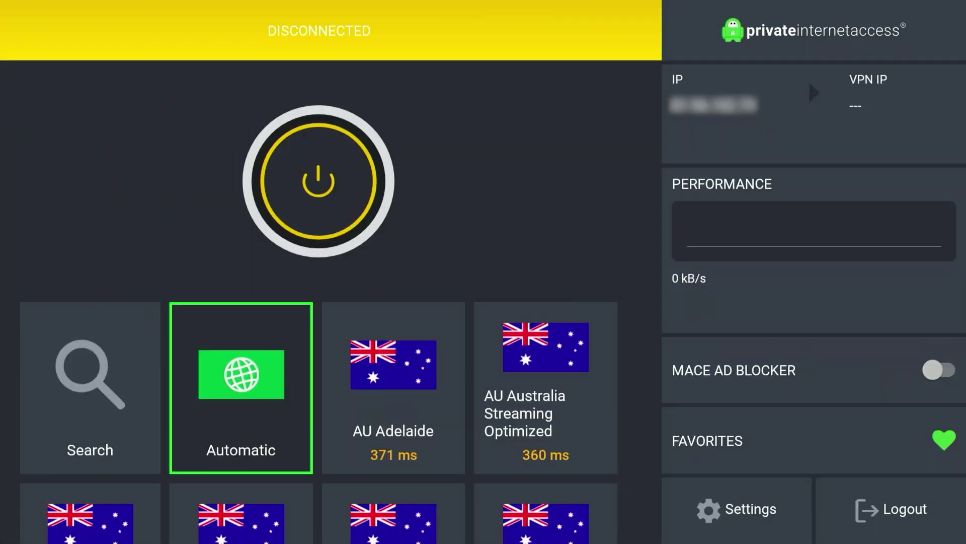
Move down the right-hand panel past Mace and favorites, then reopen Settings.
{"action": "key", "text": "Right"}
{"action": "key", "text": "Up"}
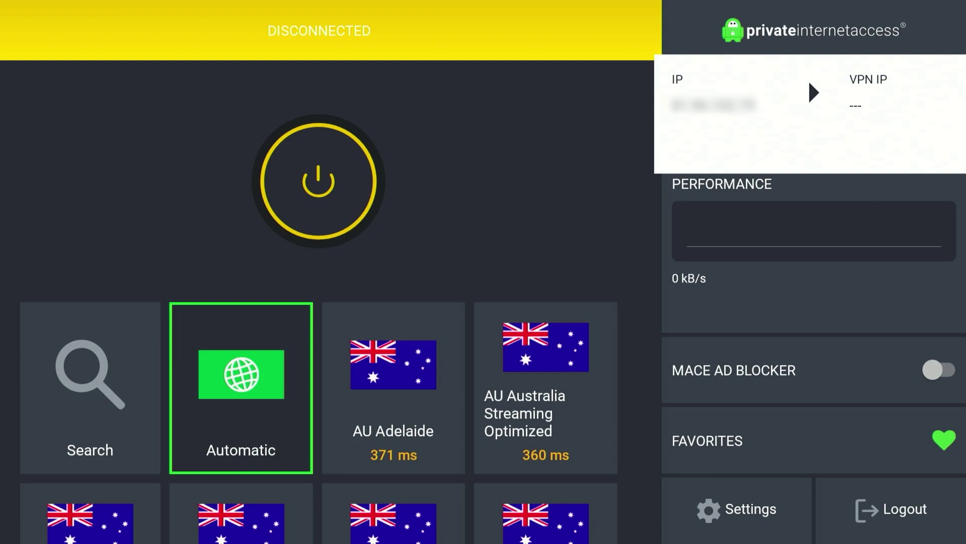
{"action": "key", "text": "Down"}
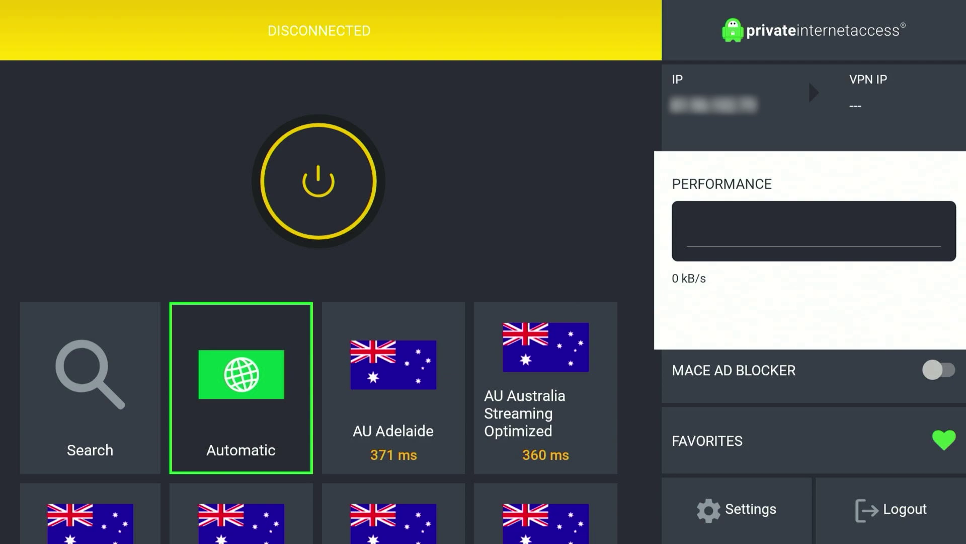
{"action": "key", "text": "Down"}
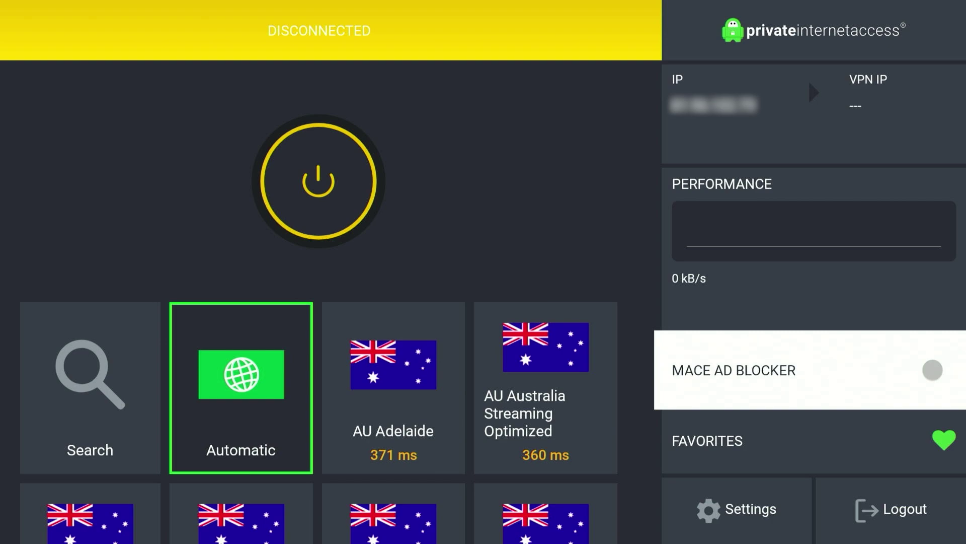
{"action": "key", "text": "Down"}
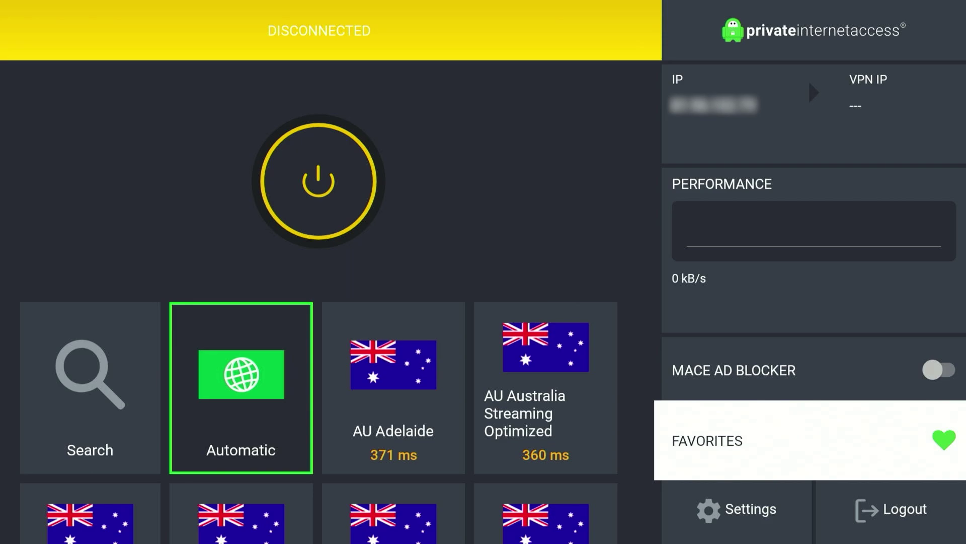
{"action": "key", "text": "Down"}
{"action": "key", "text": "Right"}
{"action": "key", "text": "Left"}
{"action": "key", "text": "Return"}
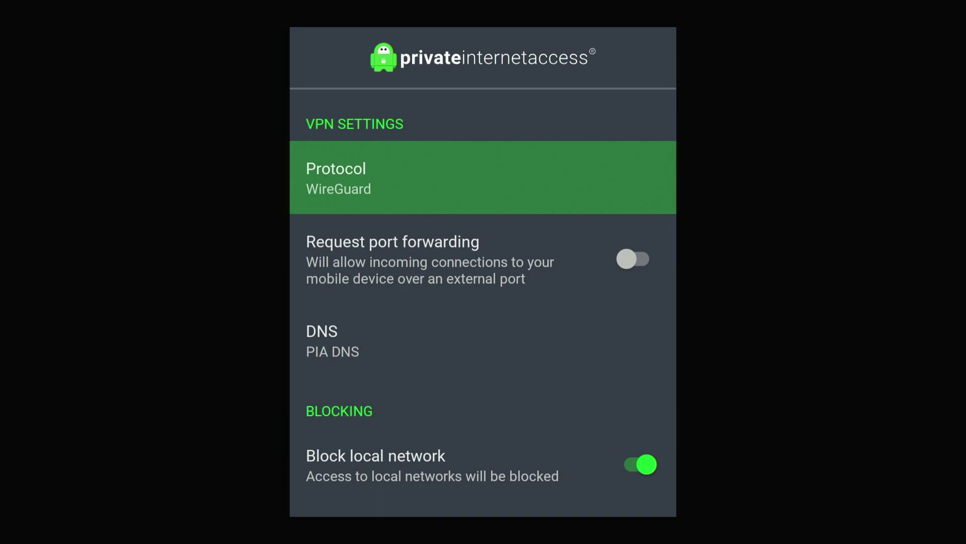
Scroll through the remaining connection options, then back out to the disconnected dashboard.
{"action": "key", "text": "Down"}
{"action": "key", "text": "Down"}
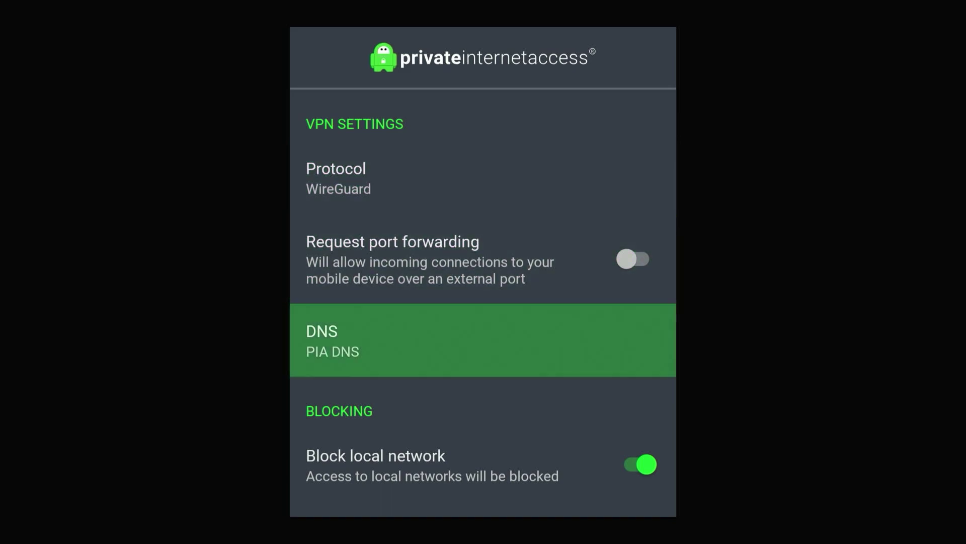
{"action": "key", "text": "Down"}
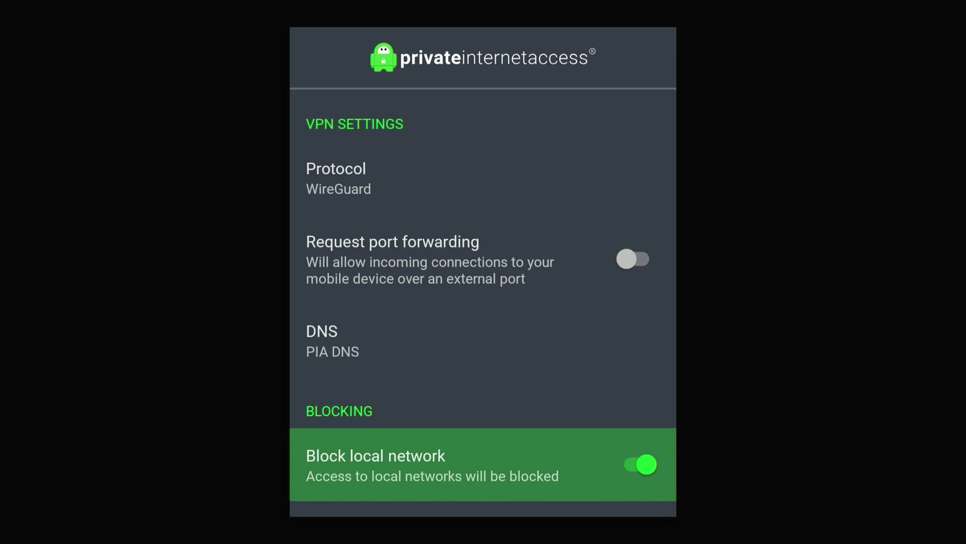
{"action": "key", "text": "Down"}
{"action": "key", "text": "Down"}
{"action": "key", "text": "Down"}
{"action": "key", "text": "Down"}
{"action": "key", "text": "Down"}
{"action": "key", "text": "Down"}
{"action": "key", "text": "Down"}
{"action": "key", "text": "Escape"}
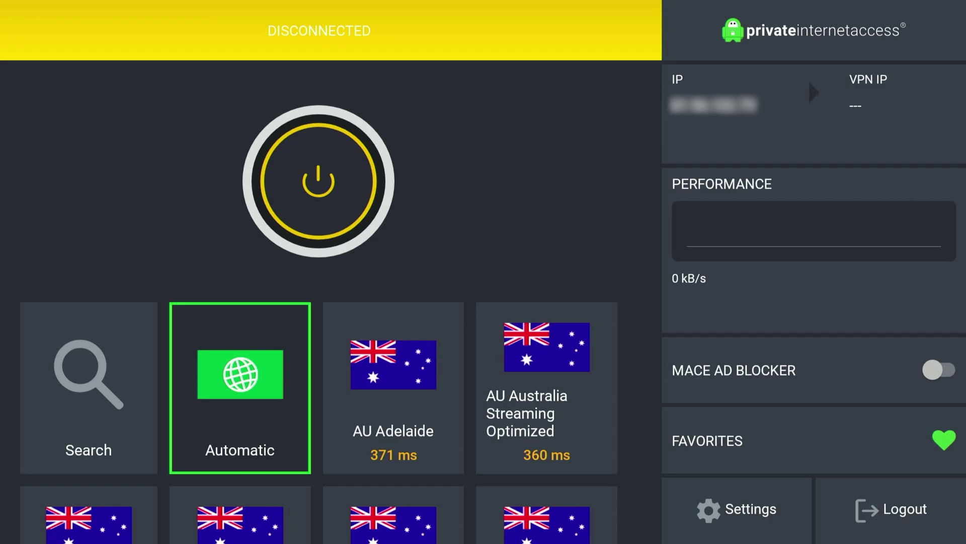
Connect the VPN to the US Baltimore server, then go back to the Fire TV home.
{"action": "key", "text": "Down"}
{"action": "key", "text": "Down"}
{"action": "key", "text": "Down"}
{"action": "key", "text": "Down"}
{"action": "key", "text": "Down"}
{"action": "key", "text": "Down"}
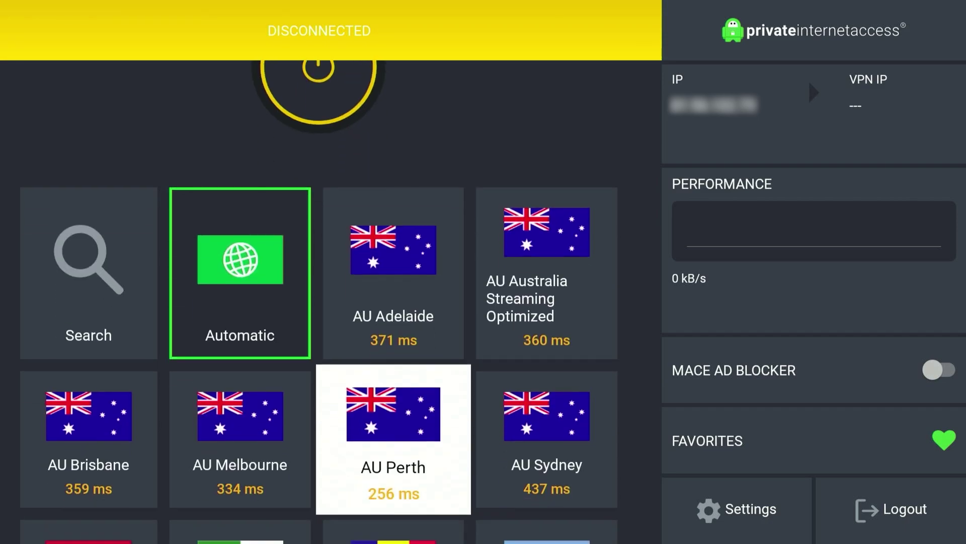
{"action": "key", "text": "Down"}
{"action": "key", "text": "Down"}
{"action": "key", "text": "Down"}
{"action": "key", "text": "Down"}
{"action": "key", "text": "Down"}
{"action": "key", "text": "Down"}
{"action": "key", "text": "Down"}
{"action": "key", "text": "Down"}
{"action": "key", "text": "Down"}
{"action": "key", "text": "Down"}
{"action": "key", "text": "Down"}
{"action": "key", "text": "Down"}
{"action": "key", "text": "Down"}
{"action": "key", "text": "Down"}
{"action": "key", "text": "Right"}
{"action": "key", "text": "Down"}
{"action": "key", "text": "Down"}
{"action": "key", "text": "Down"}
{"action": "key", "text": "Down"}
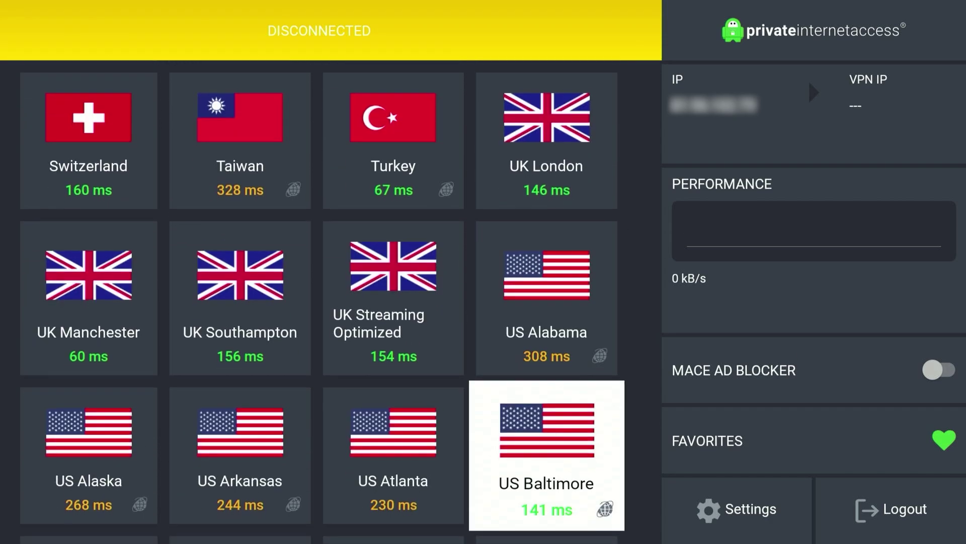
{"action": "key", "text": "Down"}
{"action": "key", "text": "Down"}
{"action": "key", "text": "Down"}
{"action": "key", "text": "Down"}
{"action": "key", "text": "Down"}
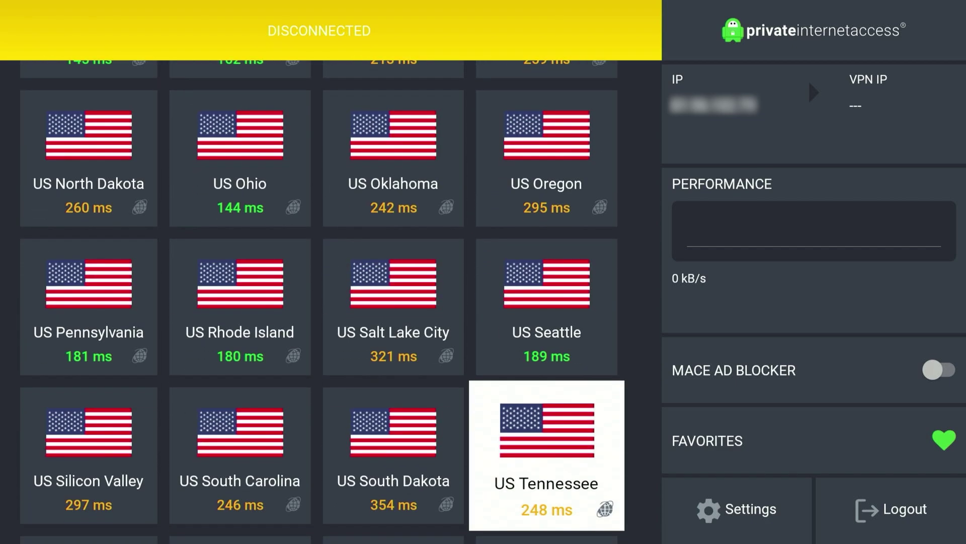
{"action": "key", "text": "Down"}
{"action": "key", "text": "Down"}
{"action": "key", "text": "Down"}
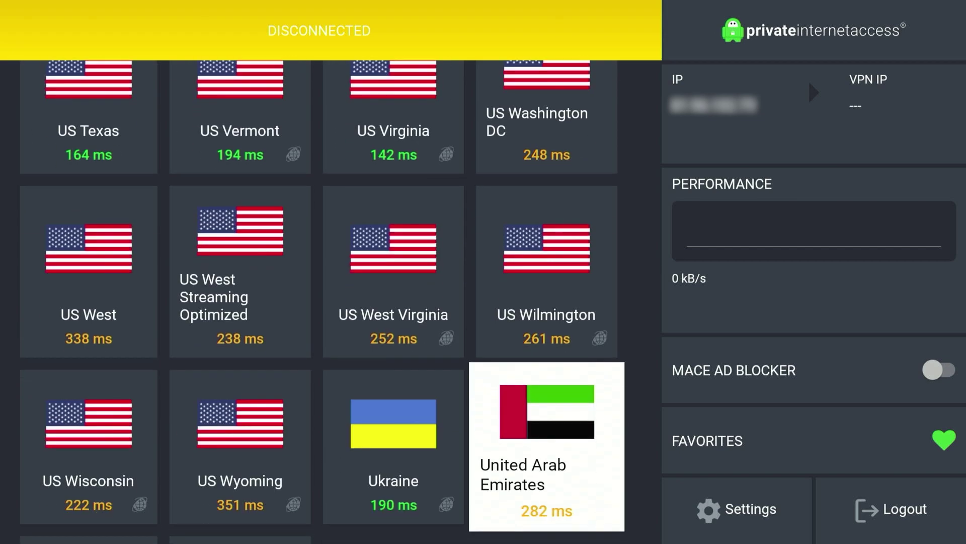
{"action": "key", "text": "Up"}
{"action": "key", "text": "Up"}
{"action": "key", "text": "Up"}
{"action": "key", "text": "Up"}
{"action": "key", "text": "Up"}
{"action": "key", "text": "Up"}
{"action": "key", "text": "Up"}
{"action": "key", "text": "Up"}
{"action": "key", "text": "Up"}
{"action": "key", "text": "Up"}
{"action": "key", "text": "Up"}
{"action": "key", "text": "Up"}
{"action": "key", "text": "Up"}
{"action": "key", "text": "Up"}
{"action": "key", "text": "Up"}
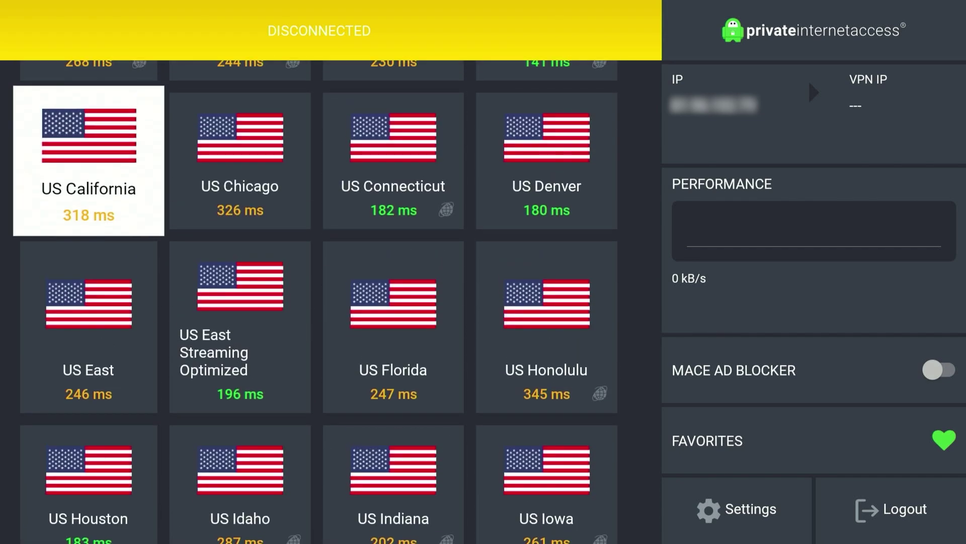
{"action": "key", "text": "Right"}
{"action": "key", "text": "Right"}
{"action": "key", "text": "Right"}
{"action": "key", "text": "Down"}
{"action": "key", "text": "Down"}
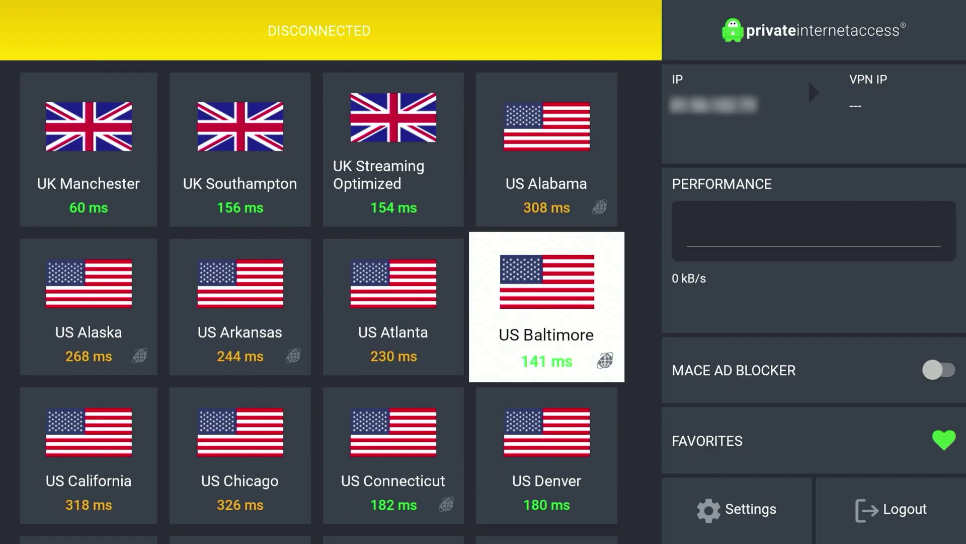
{"action": "key", "text": "Return"}
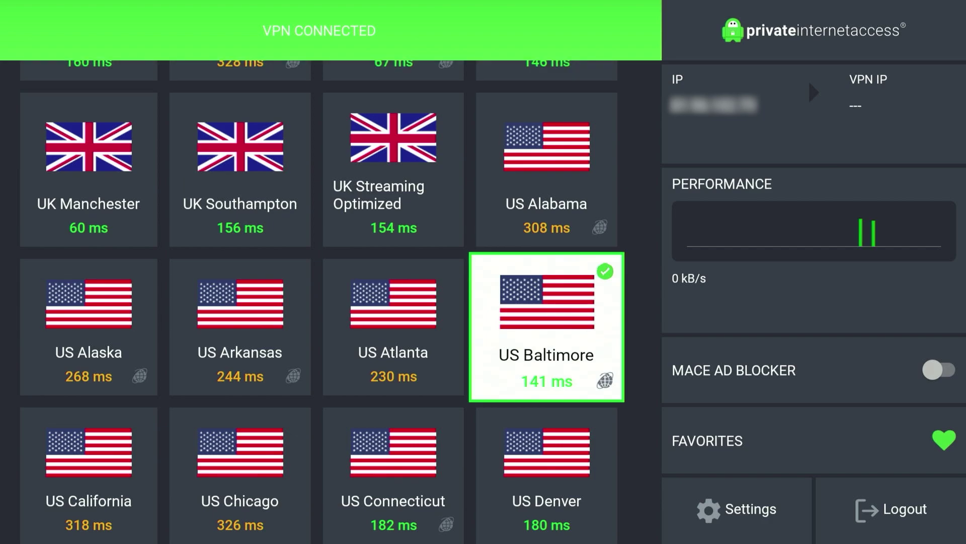
{"action": "key", "text": "Home"}
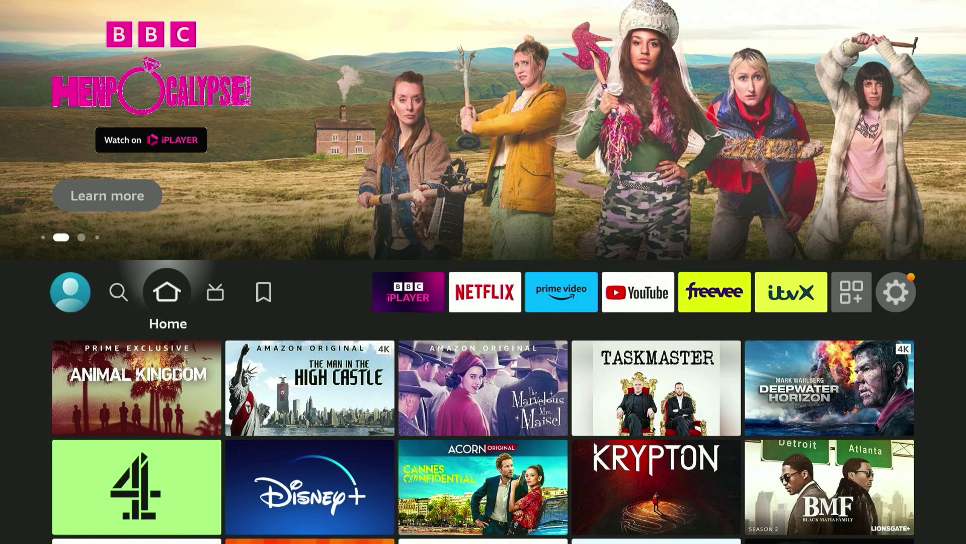
Launch Netflix from the Fire TV home screen.
{"action": "key", "text": "Right"}
{"action": "key", "text": "Right"}
{"action": "key", "text": "Right"}
{"action": "key", "text": "Right"}
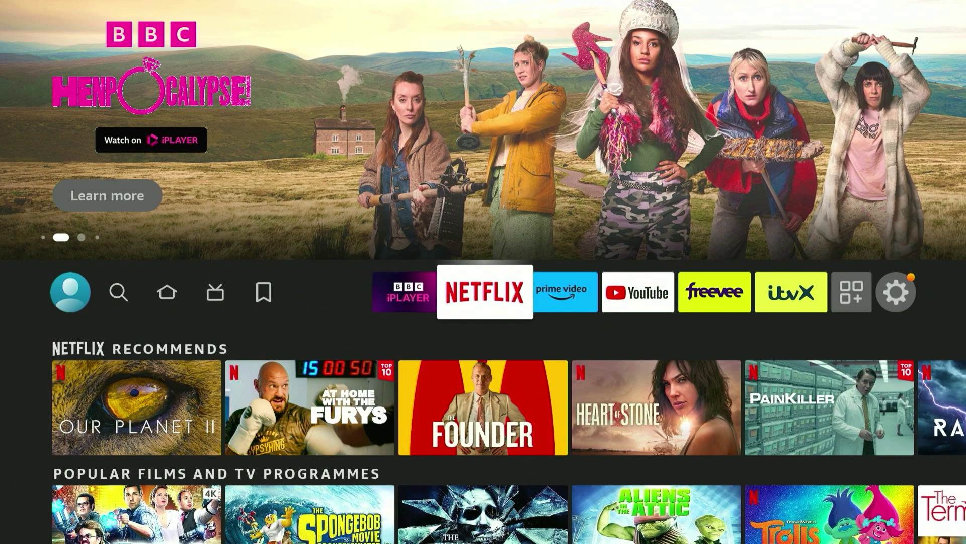
{"action": "key", "text": "Return"}
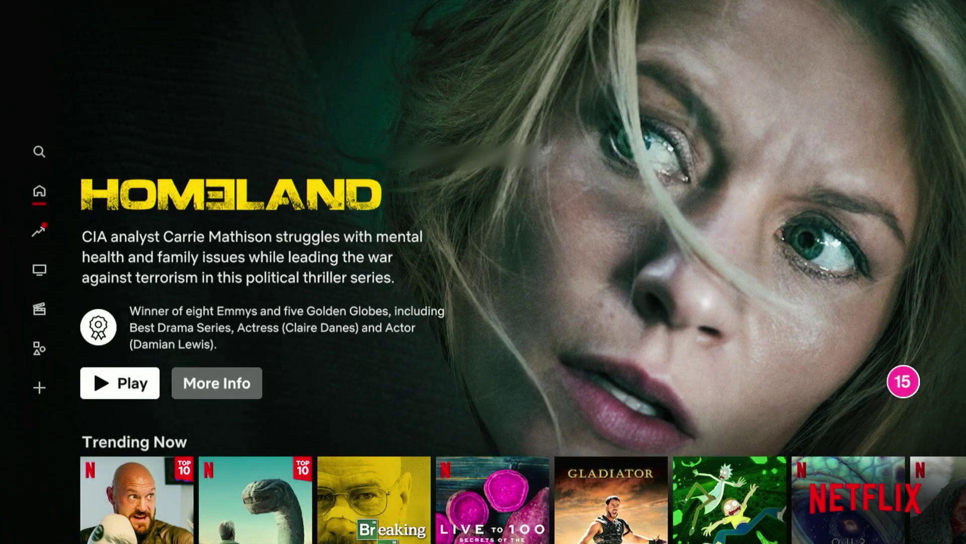
{"action": "key", "text": "Down"}
{"action": "key", "text": "Down"}
{"action": "key", "text": "Down"}
{"action": "key", "text": "Down"}
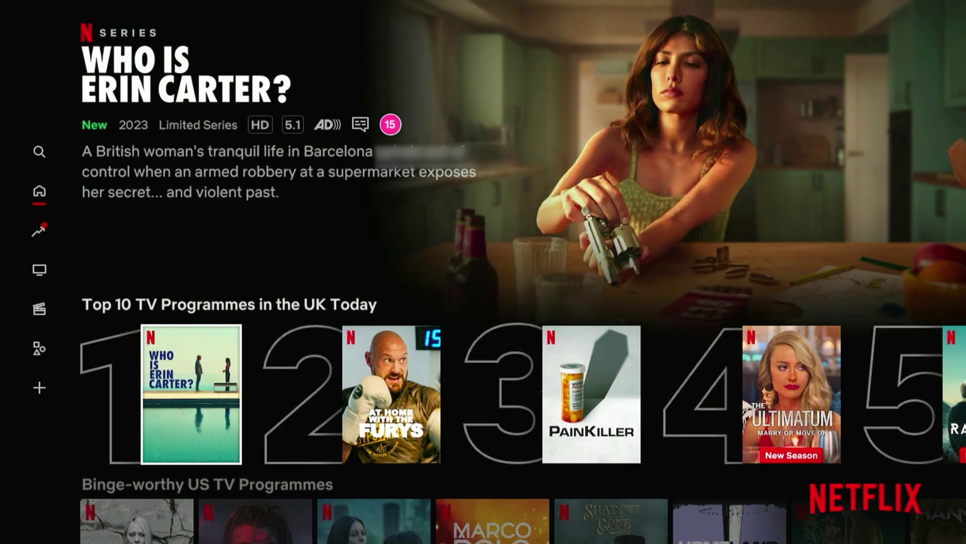
Open Get Help from the Netflix side menu, showing country/language GB / en-GB.
{"action": "key", "text": "Left"}
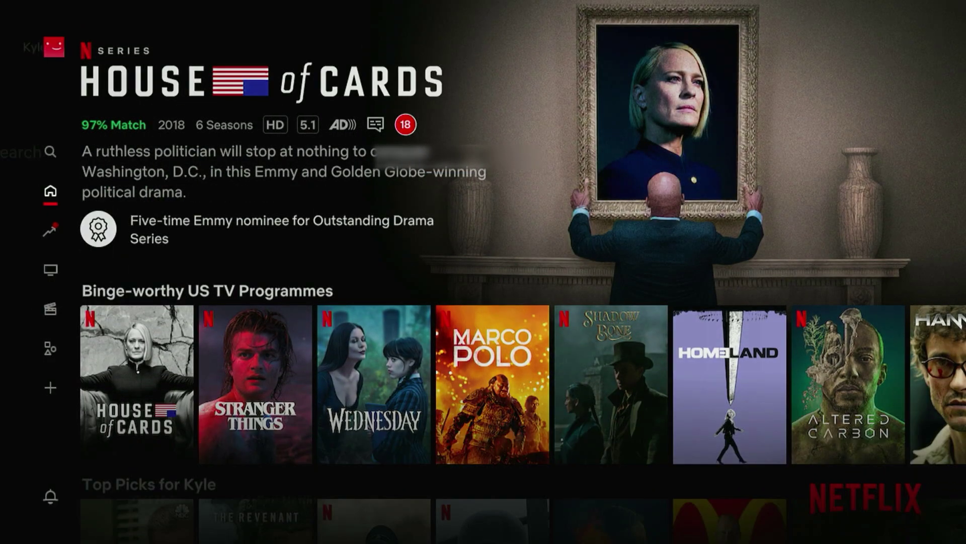
{"action": "key", "text": "Down"}
{"action": "key", "text": "Down"}
{"action": "key", "text": "Down"}
{"action": "key", "text": "Down"}
{"action": "key", "text": "Down"}
{"action": "key", "text": "Down"}
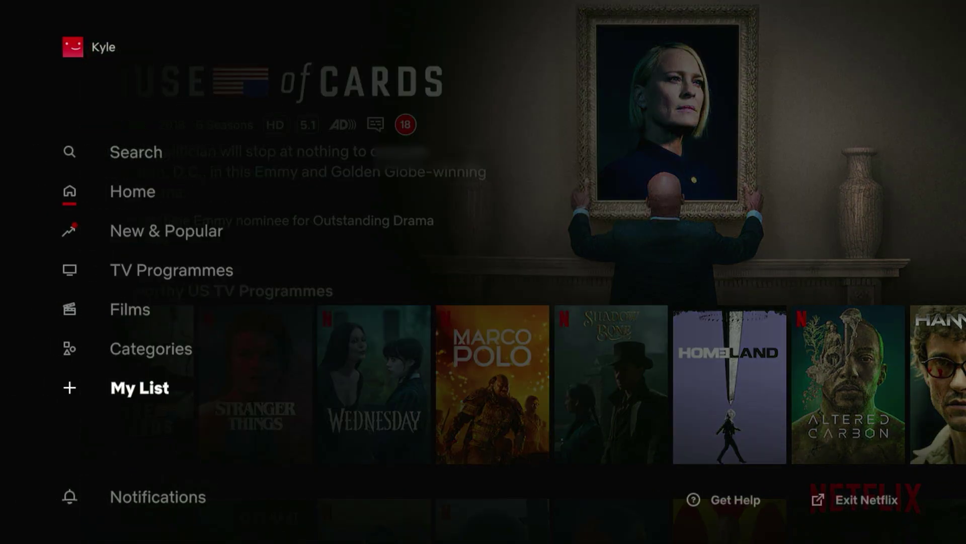
{"action": "key", "text": "Right"}
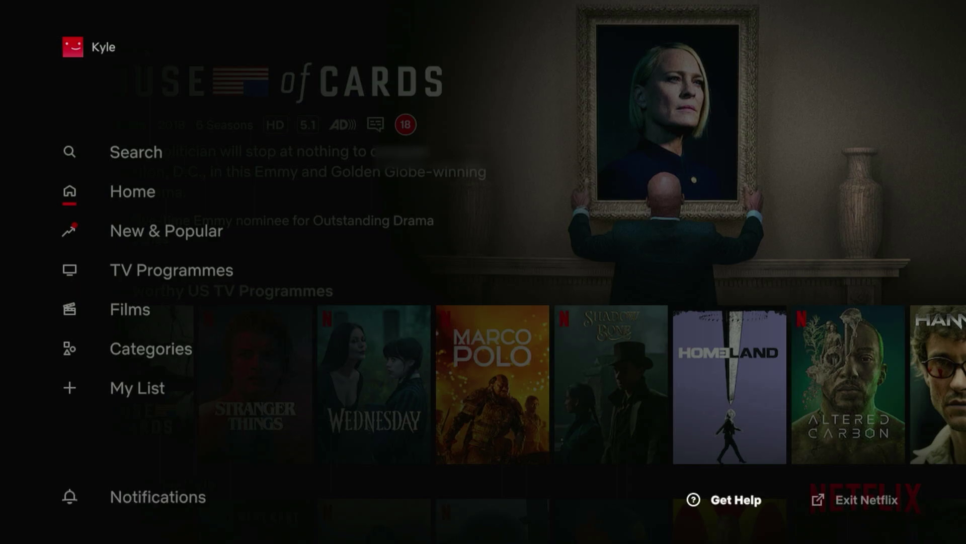
{"action": "key", "text": "Return"}
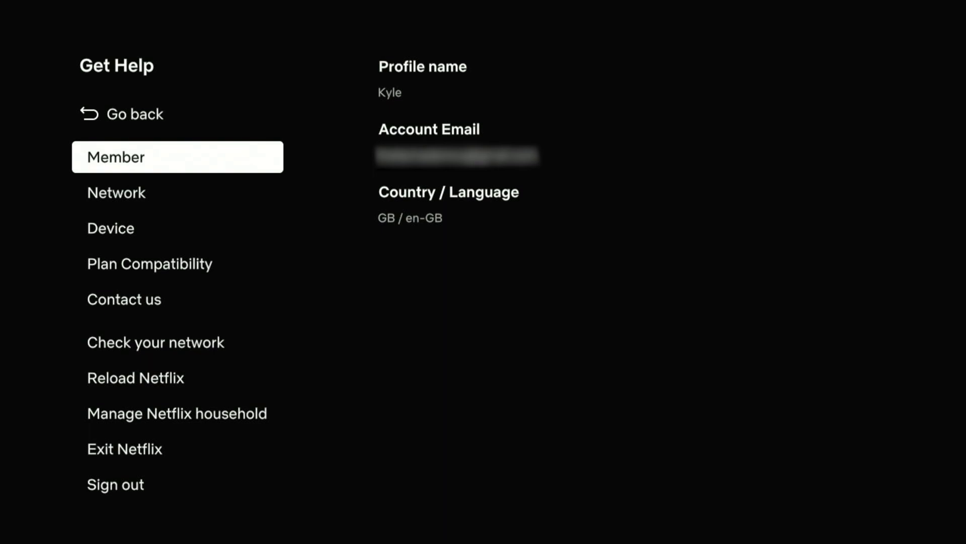
Reload Netflix, then open Our Planet II from the Continue watching row.
{"action": "key", "text": "Down"}
{"action": "key", "text": "Down"}
{"action": "key", "text": "Down"}
{"action": "key", "text": "Down"}
{"action": "key", "text": "Down"}
{"action": "key", "text": "Down"}
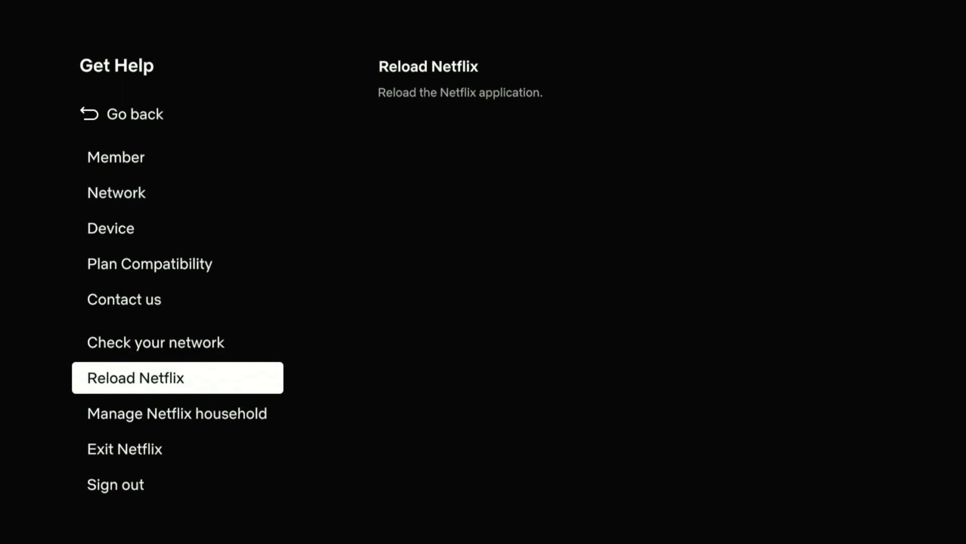
{"action": "key", "text": "Return"}
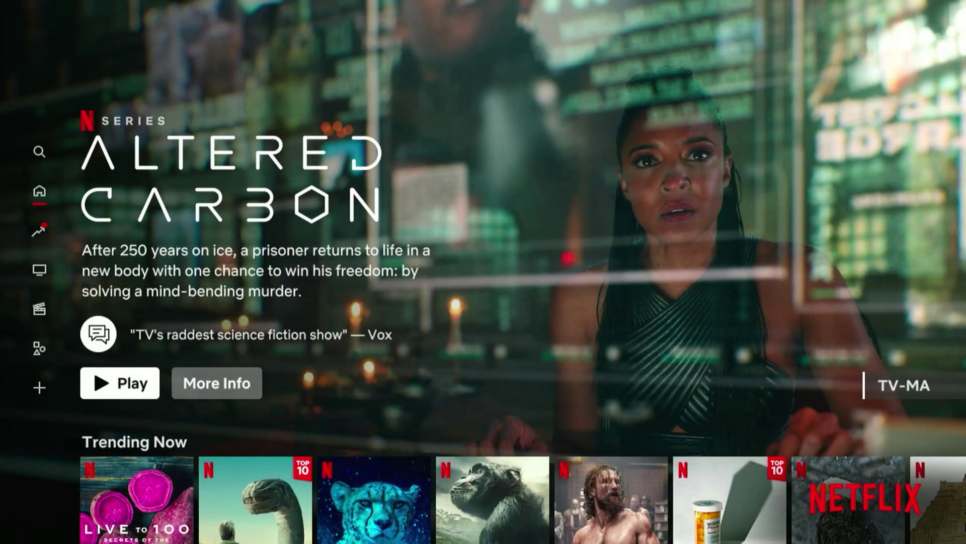
{"action": "key", "text": "Down"}
{"action": "key", "text": "Down"}
{"action": "key", "text": "Down"}
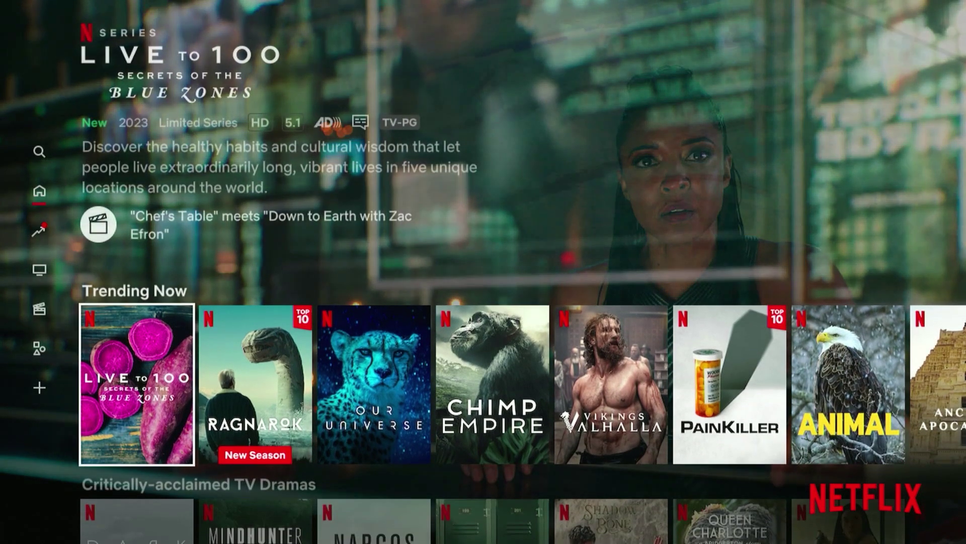
{"action": "key", "text": "Down"}
{"action": "key", "text": "Down"}
{"action": "key", "text": "Down"}
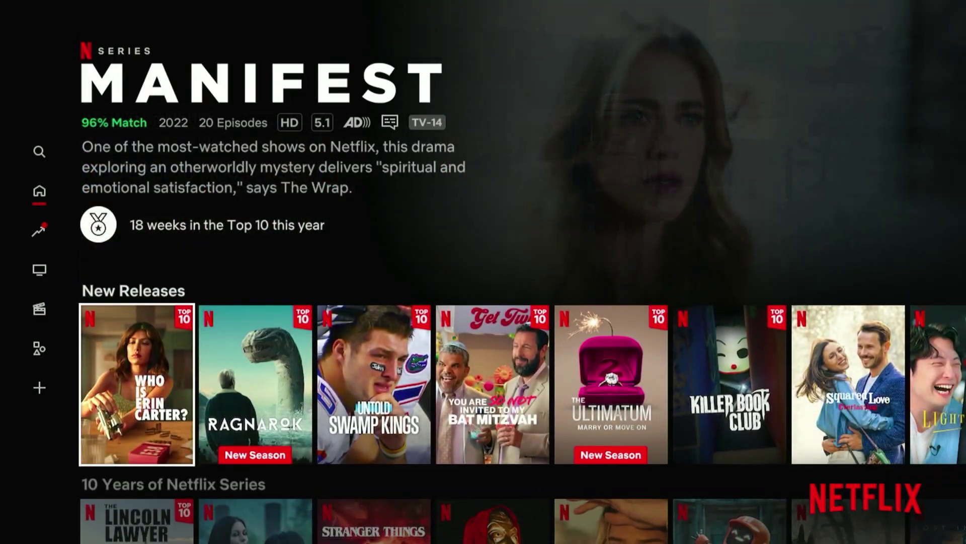
{"action": "key", "text": "Down"}
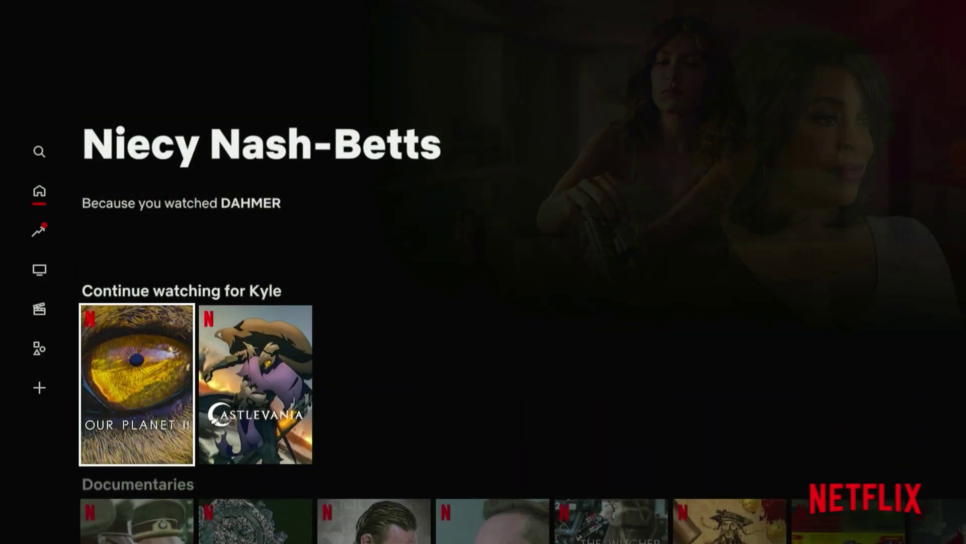
{"action": "key", "text": "Return"}
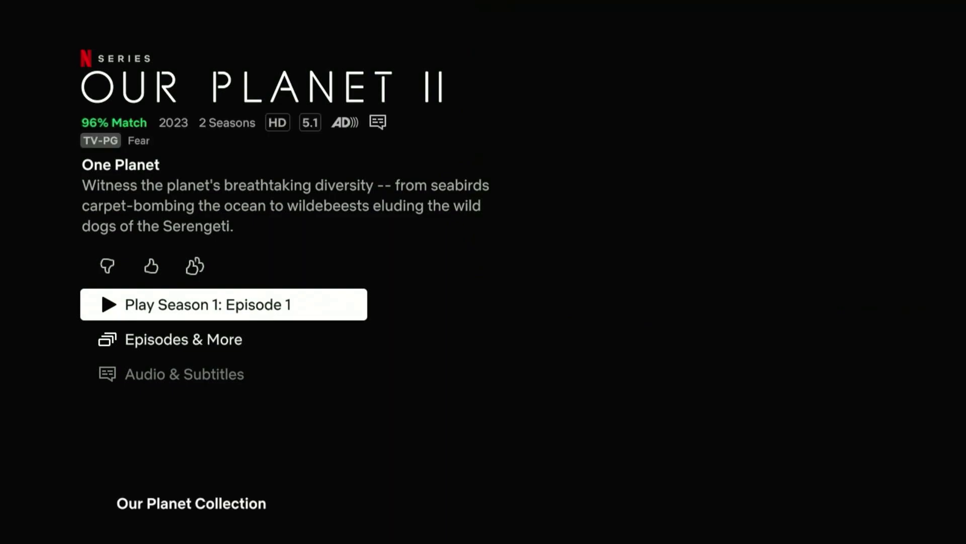